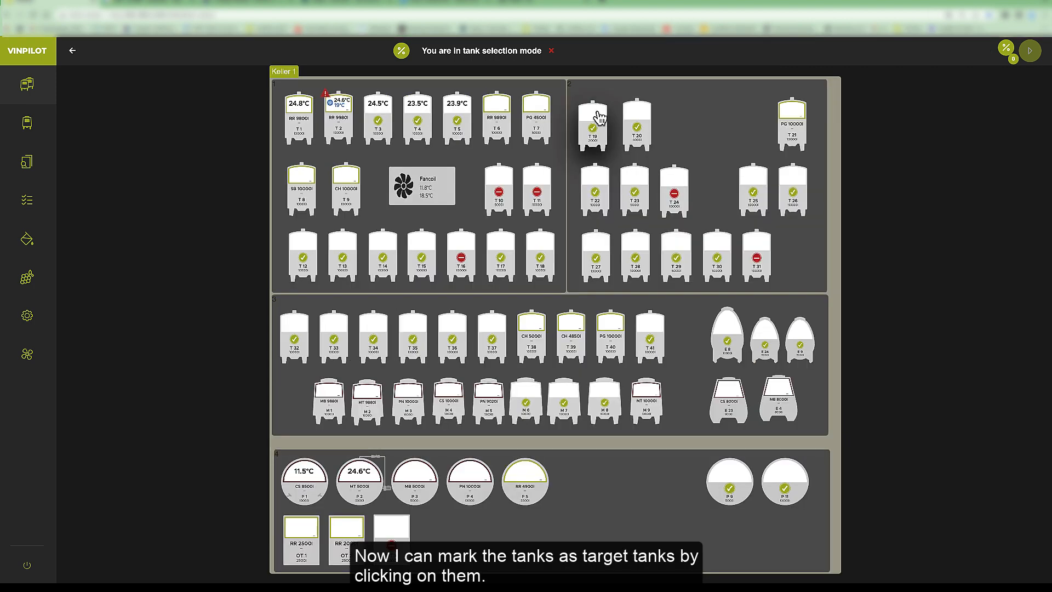
- Choose tanks T 19, T 20 and T 10 as split targets, and set the T 10 amount to 2800 l
{"action": "left_click", "coordinate": [601, 117]}
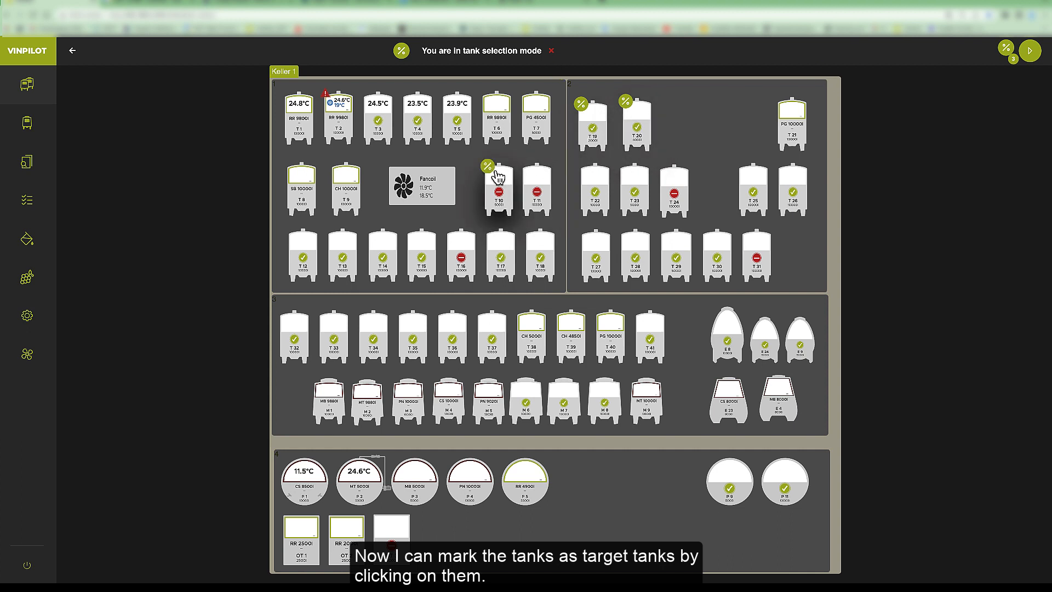
{"action": "left_click", "coordinate": [1030, 53]}
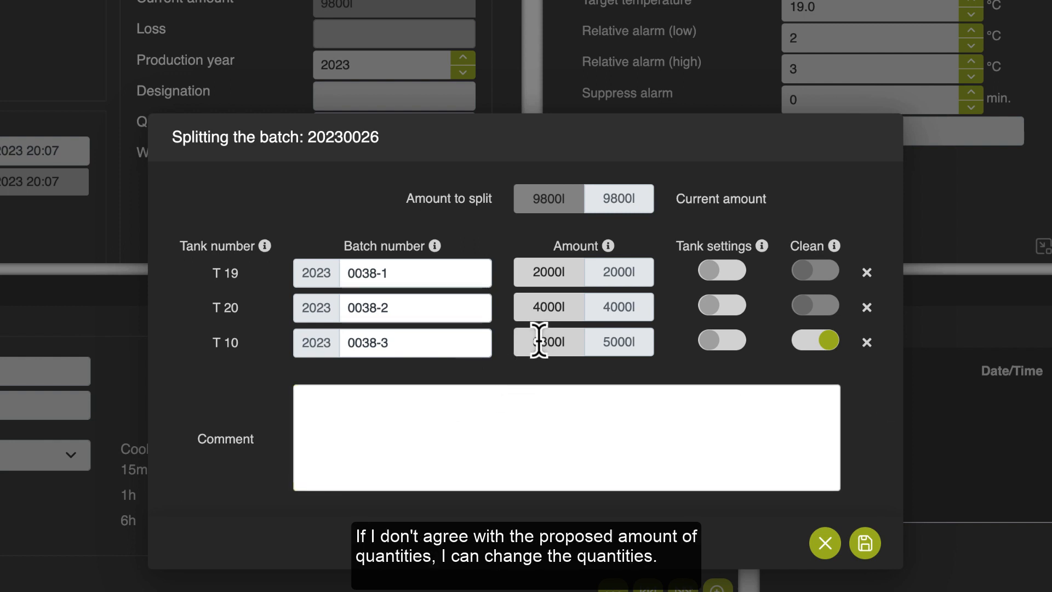
{"action": "left_click_drag", "start_coordinate": [539, 341], "coordinate": [527, 341]}
{"action": "type", "text": "2"}
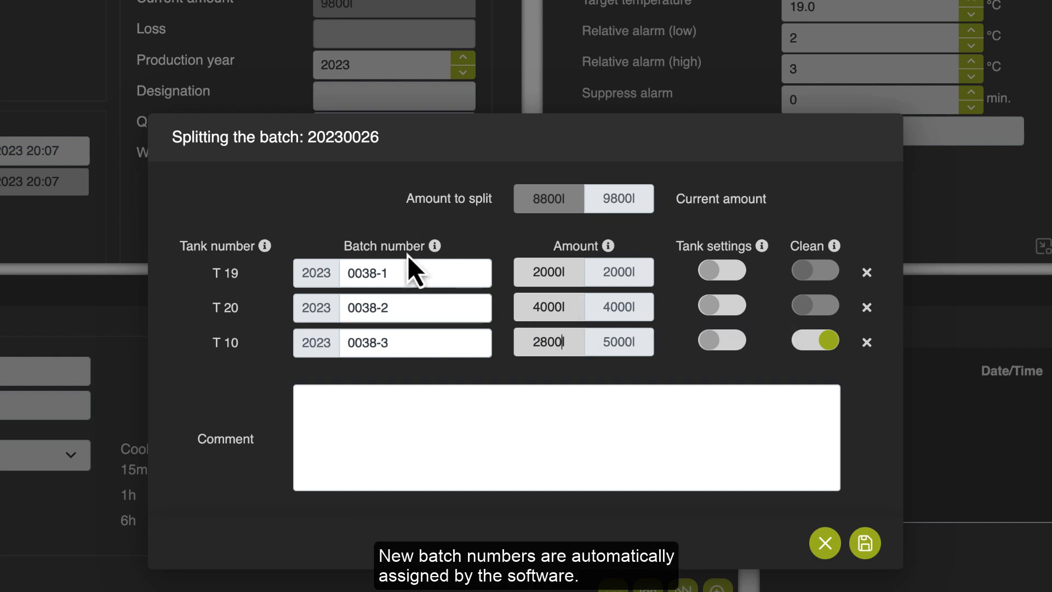
{"action": "left_click", "coordinate": [428, 353]}
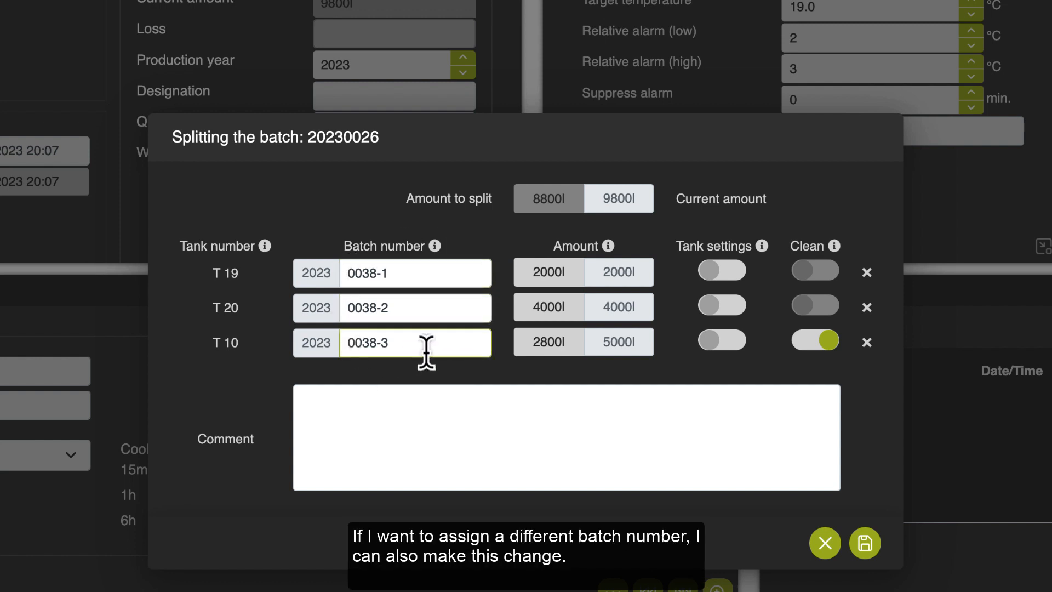
{"action": "double_click", "coordinate": [384, 342]}
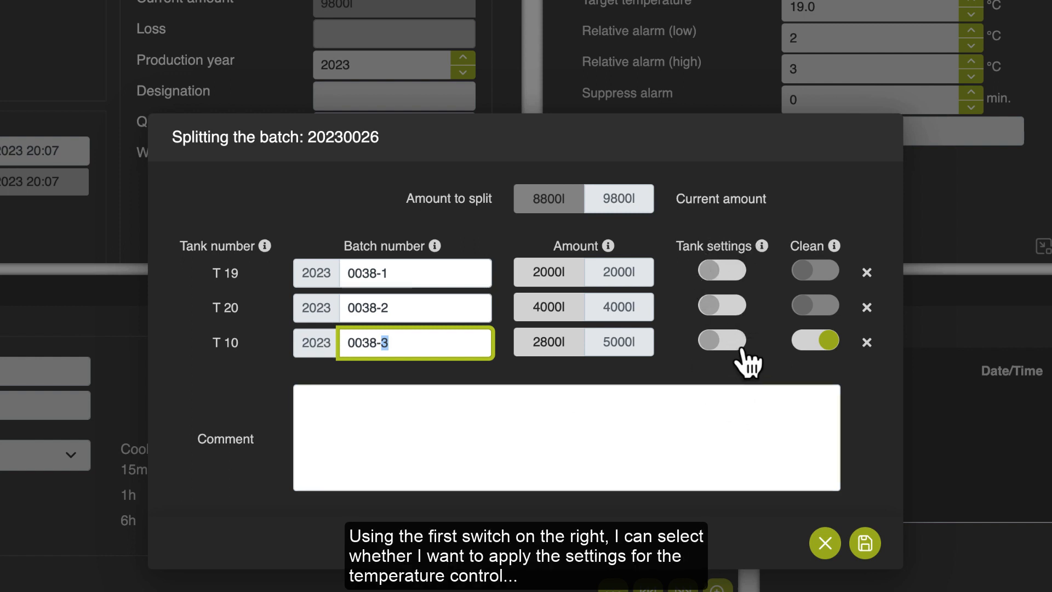
- Apply the tank settings to T 19, T 20 and T 10, leaving cleaning switched on for T 10
{"action": "left_click", "coordinate": [722, 271]}
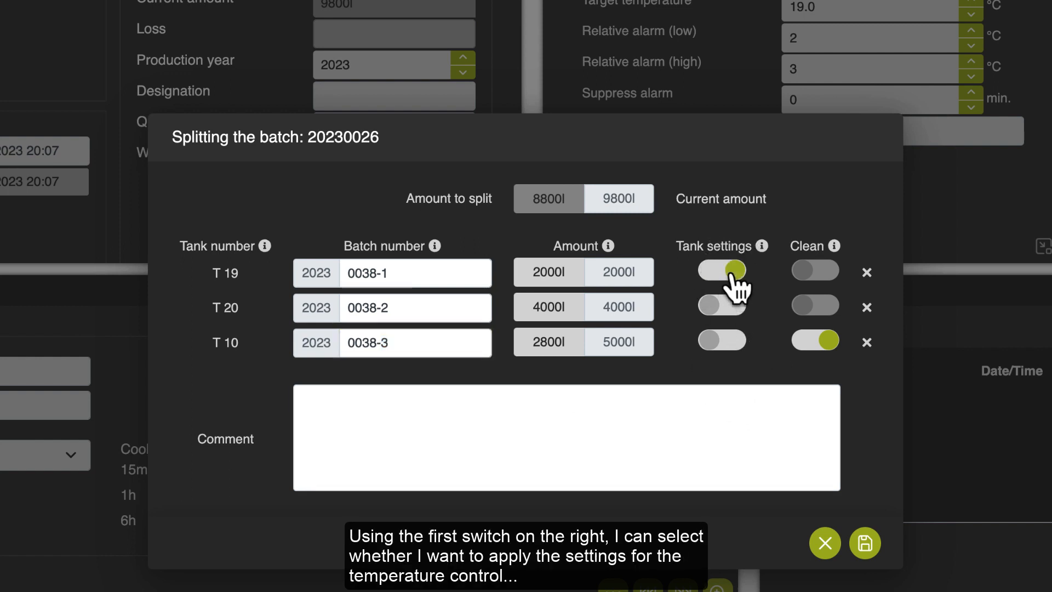
{"action": "left_click", "coordinate": [722, 305]}
{"action": "left_click", "coordinate": [724, 341]}
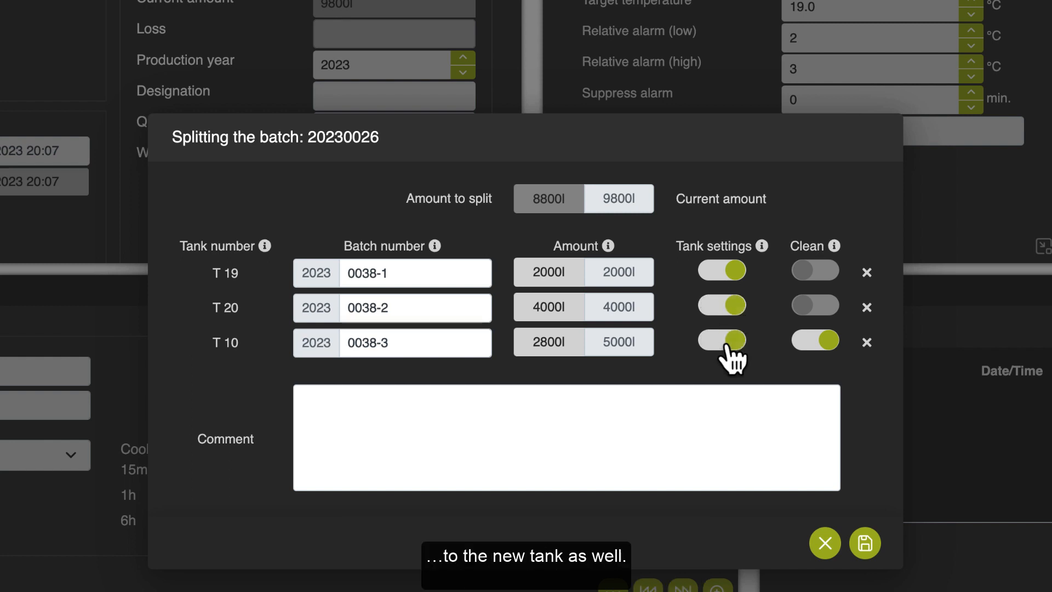
{"action": "left_click", "coordinate": [813, 350]}
{"action": "left_click", "coordinate": [810, 350]}
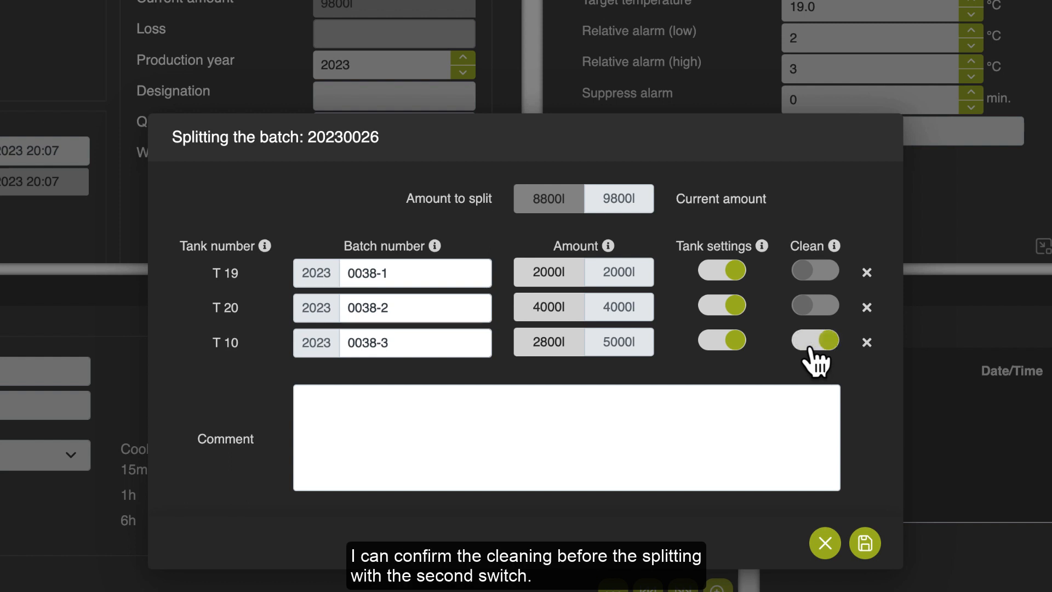
- Add the comment "Racking from lees", save the batch split and finish it
{"action": "left_click", "coordinate": [686, 407]}
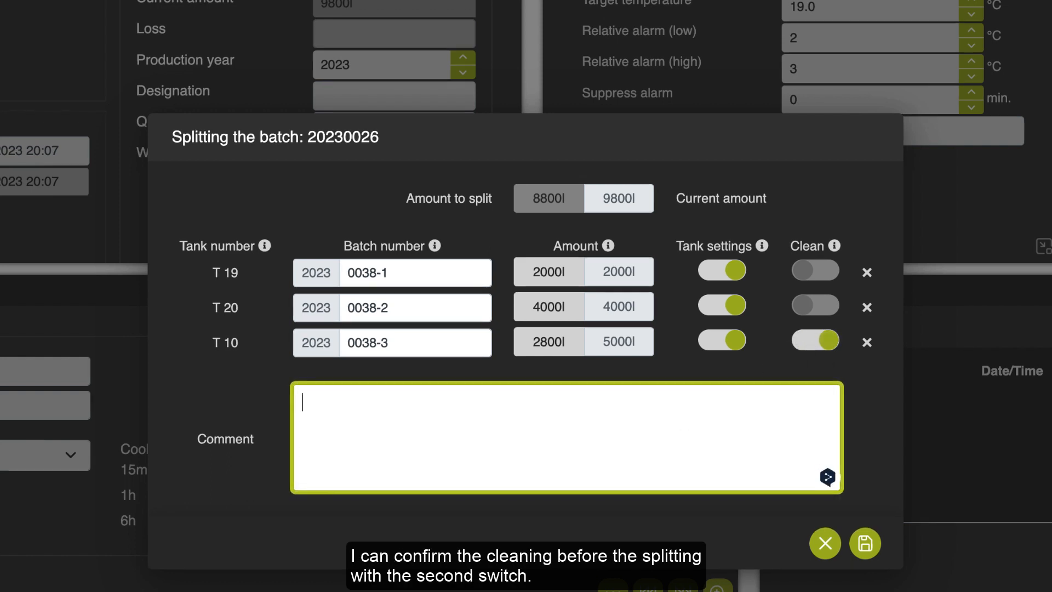
{"action": "type", "text": "Rackin"}
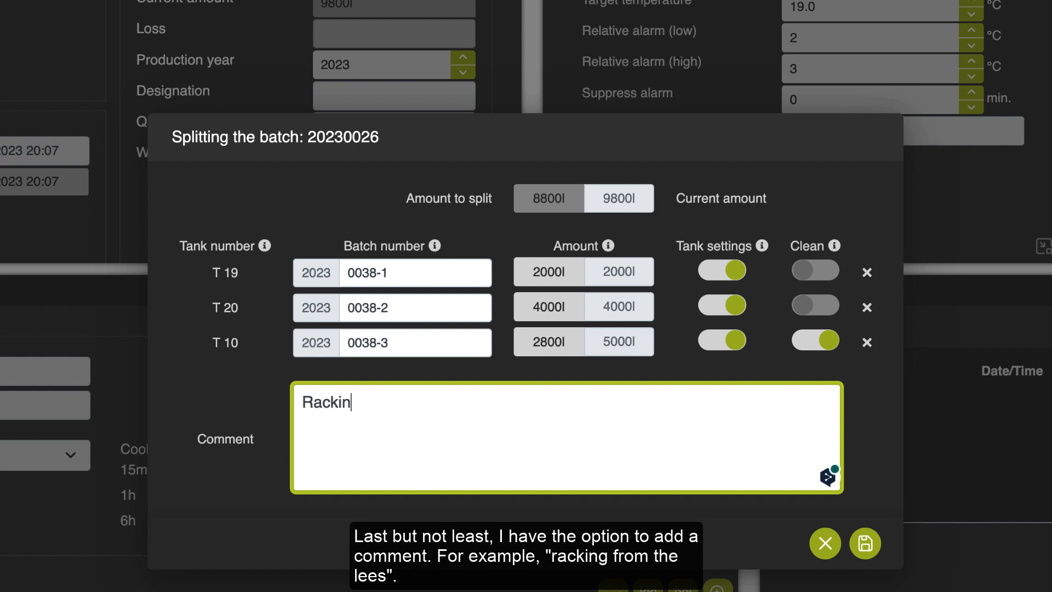
{"action": "type", "text": "g from lees"}
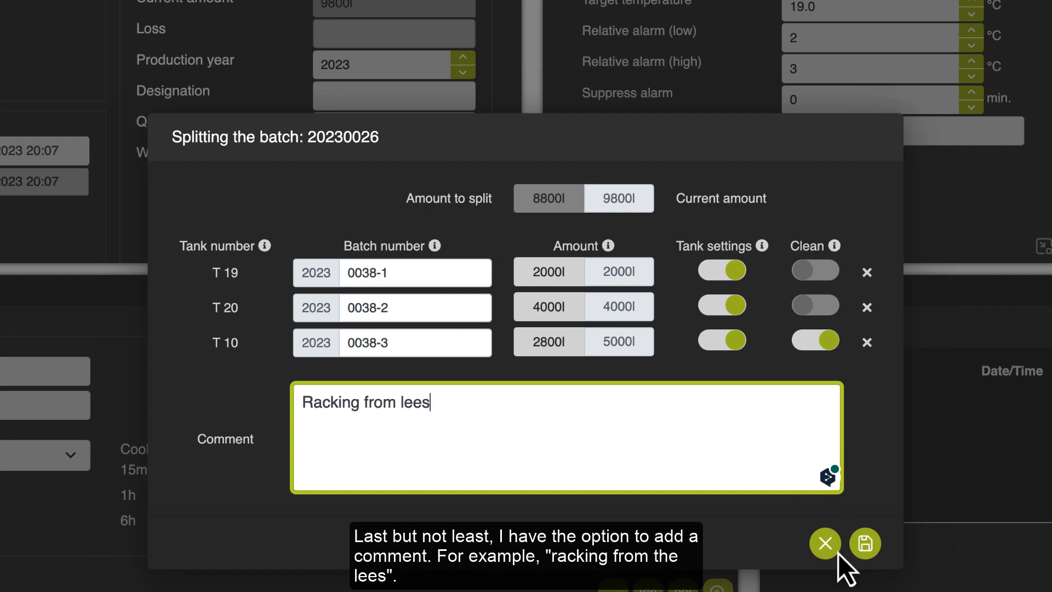
{"action": "left_click", "coordinate": [864, 545]}
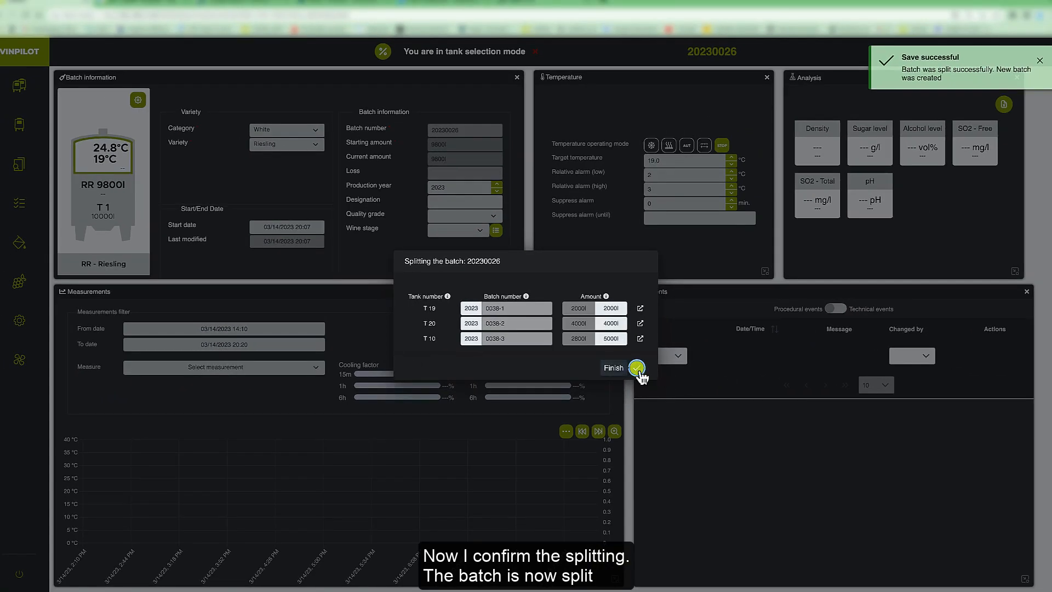
{"action": "left_click", "coordinate": [637, 368]}
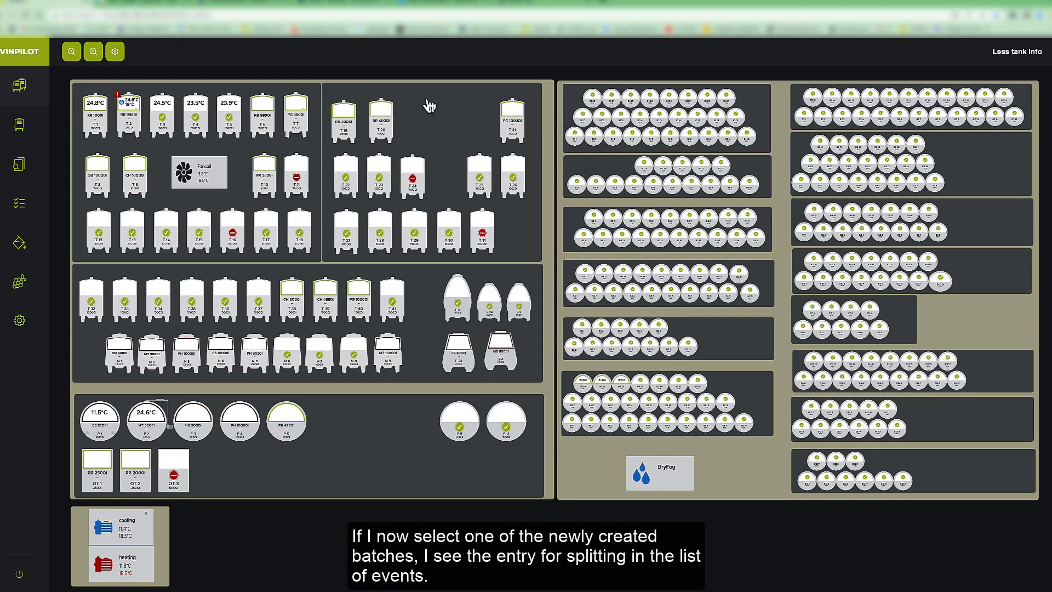
- Open the new batch in tank T 20, follow its splitting event to source batch 20230026, and examine the current amount and events
{"action": "left_click", "coordinate": [391, 122]}
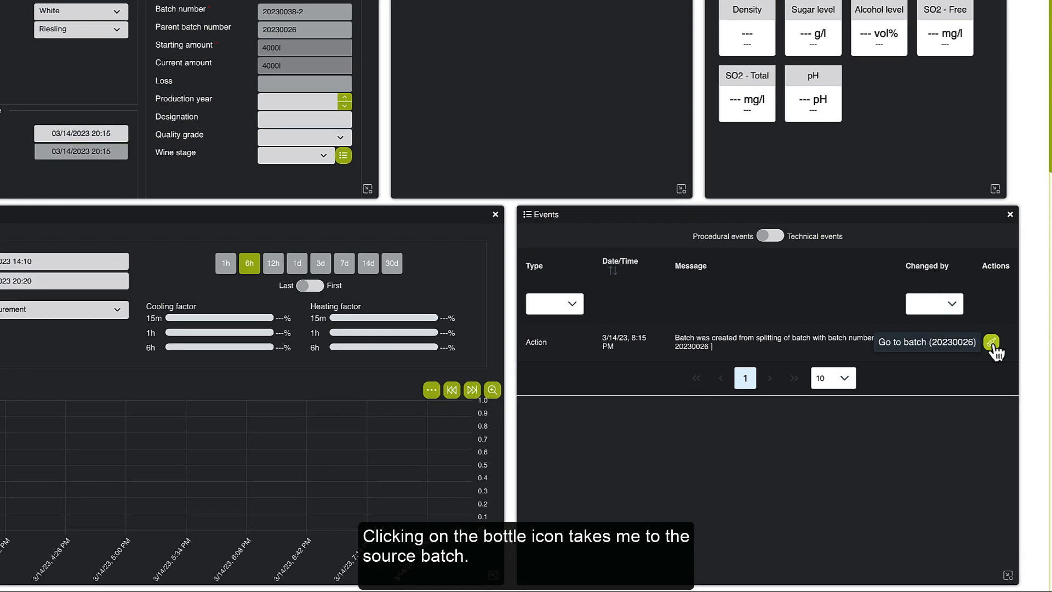
{"action": "left_click", "coordinate": [991, 343]}
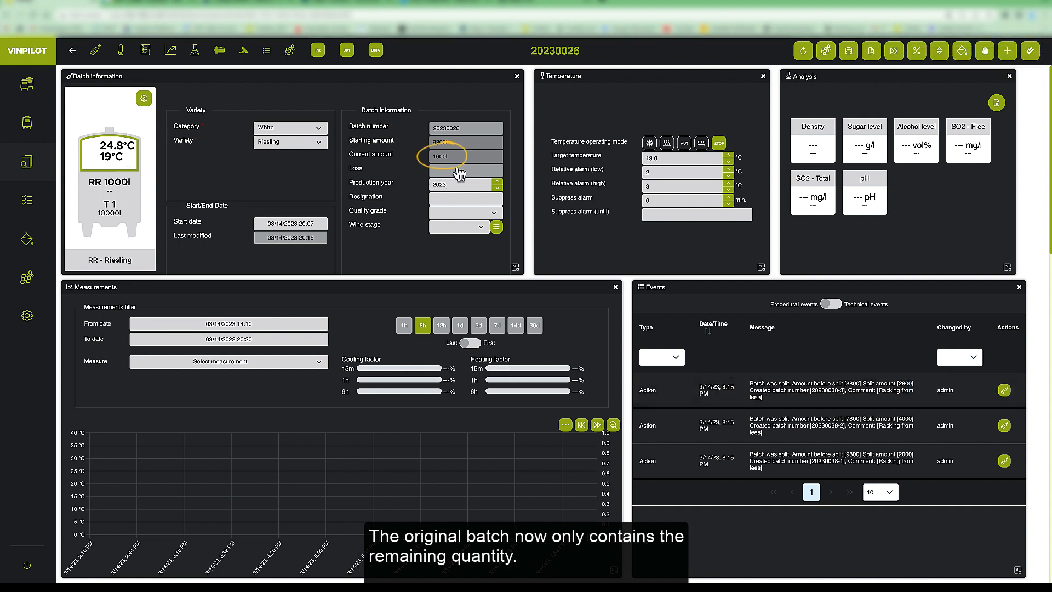
{"action": "left_click_drag", "start_coordinate": [453, 157], "coordinate": [428, 158]}
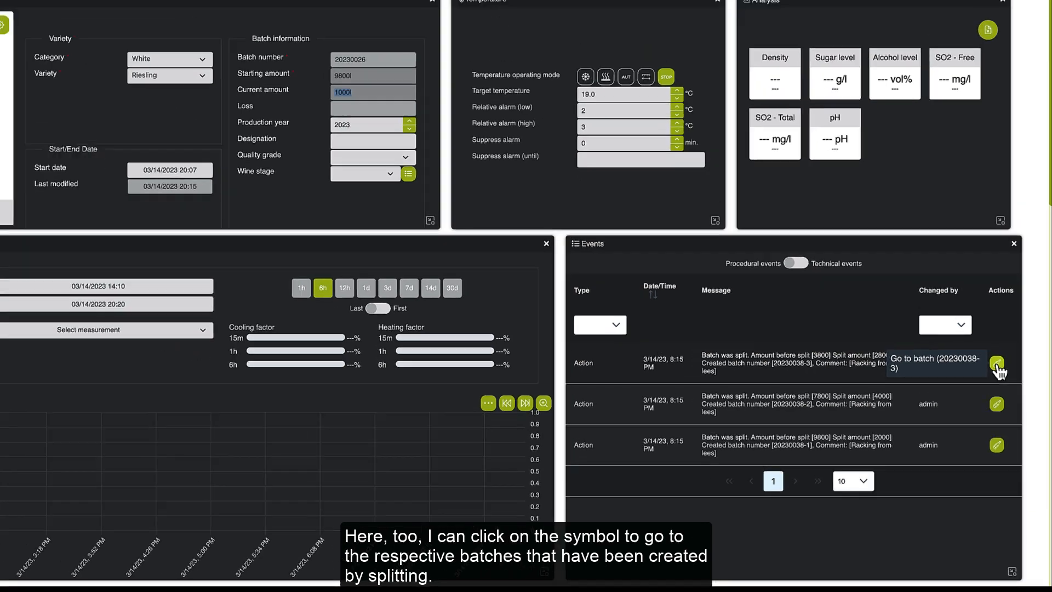
{"action": "left_click", "coordinate": [984, 319]}
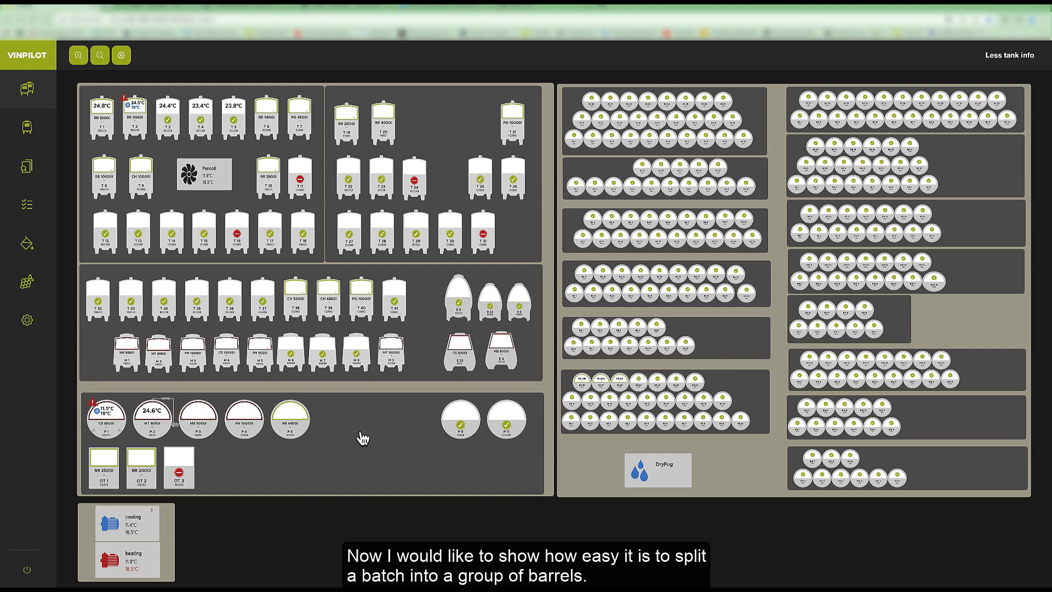
- Start splitting the Merlot batch in tank P 2, selecting targets from the tanks table limited to barrel group B1
{"action": "left_click", "coordinate": [158, 431]}
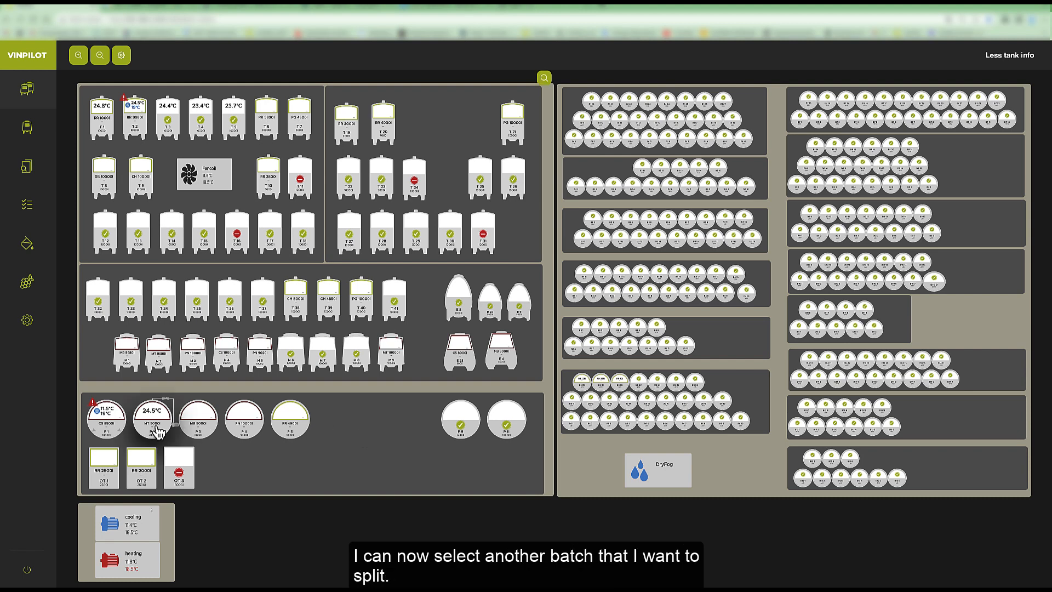
{"action": "left_click", "coordinate": [157, 432]}
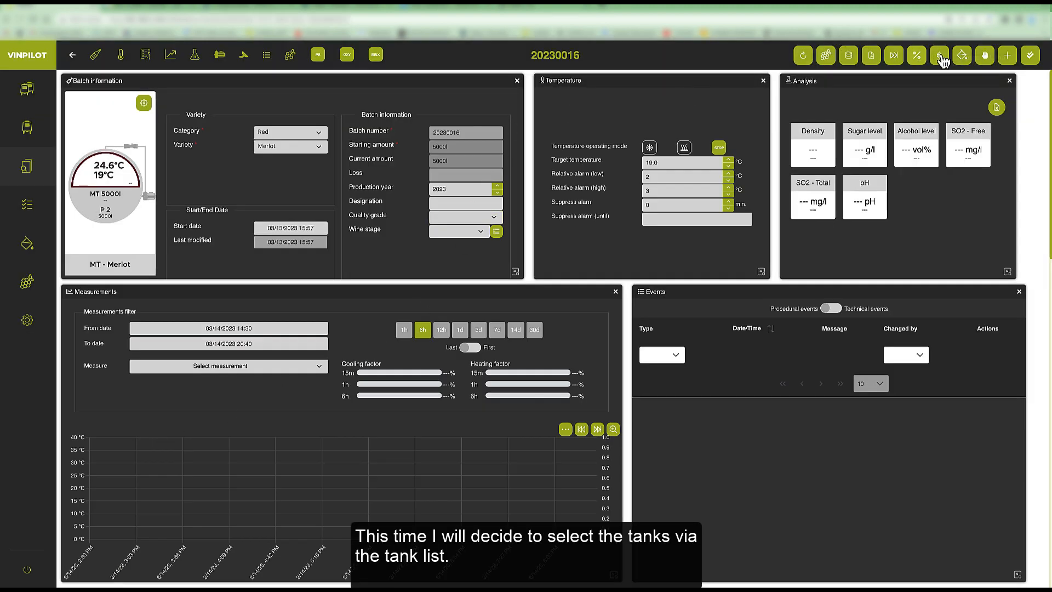
{"action": "left_click", "coordinate": [918, 57]}
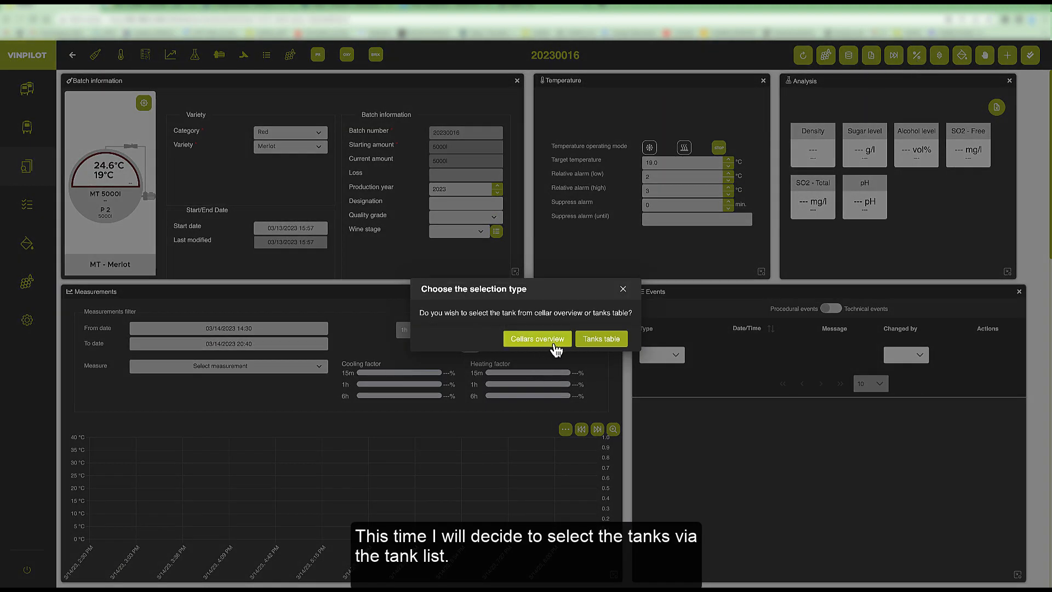
{"action": "left_click", "coordinate": [607, 341]}
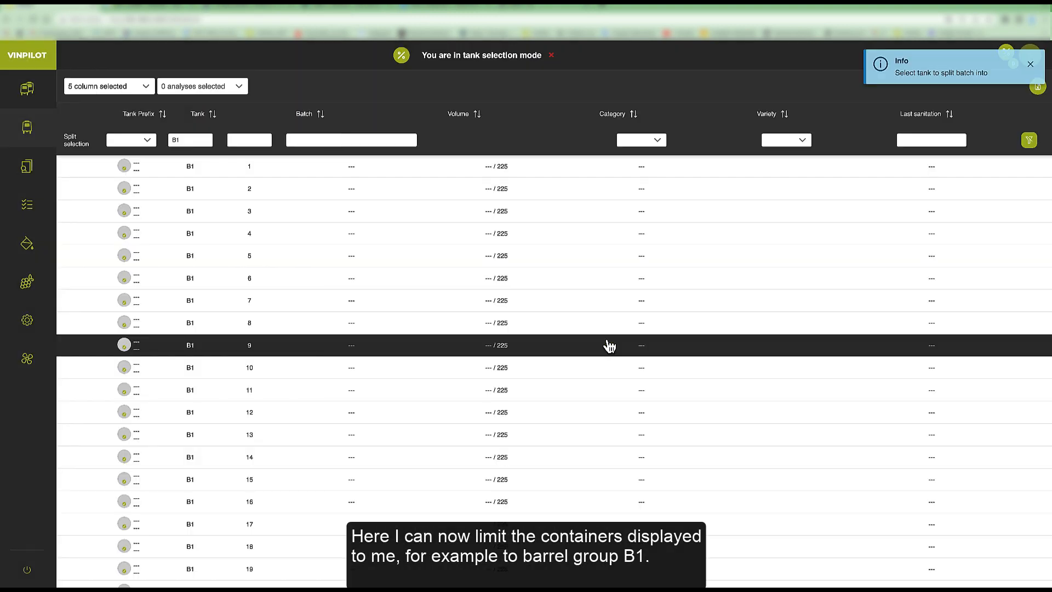
{"action": "double_click", "coordinate": [184, 139]}
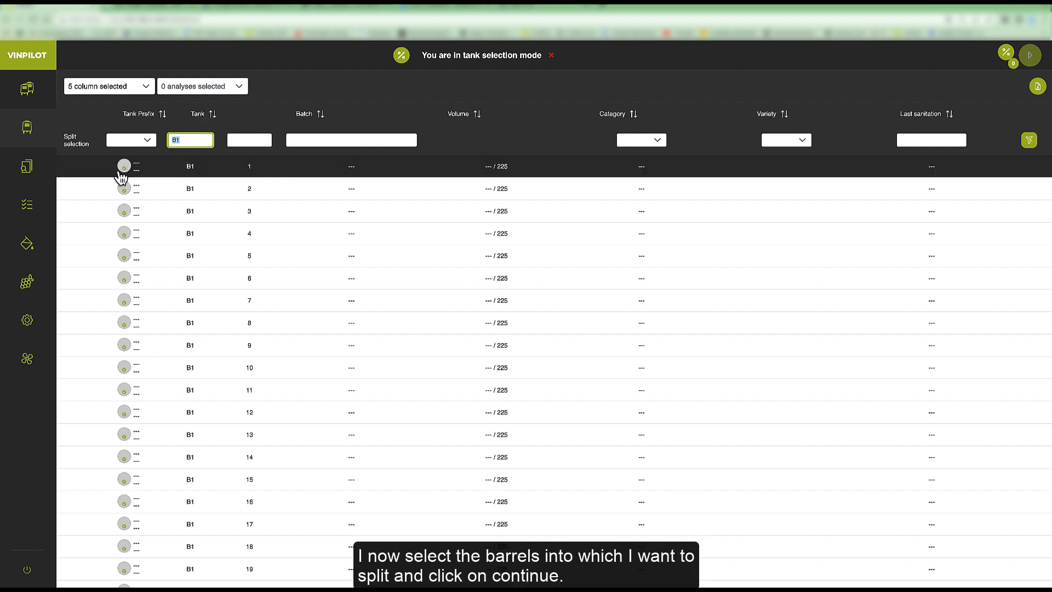
- Mark barrels 1 to 23 of group B1 as split targets and continue to the batch splitting
{"action": "left_click", "coordinate": [100, 176]}
{"action": "left_click", "coordinate": [98, 171]}
{"action": "left_click", "coordinate": [90, 189]}
{"action": "left_click", "coordinate": [83, 210]}
{"action": "left_click", "coordinate": [79, 233]}
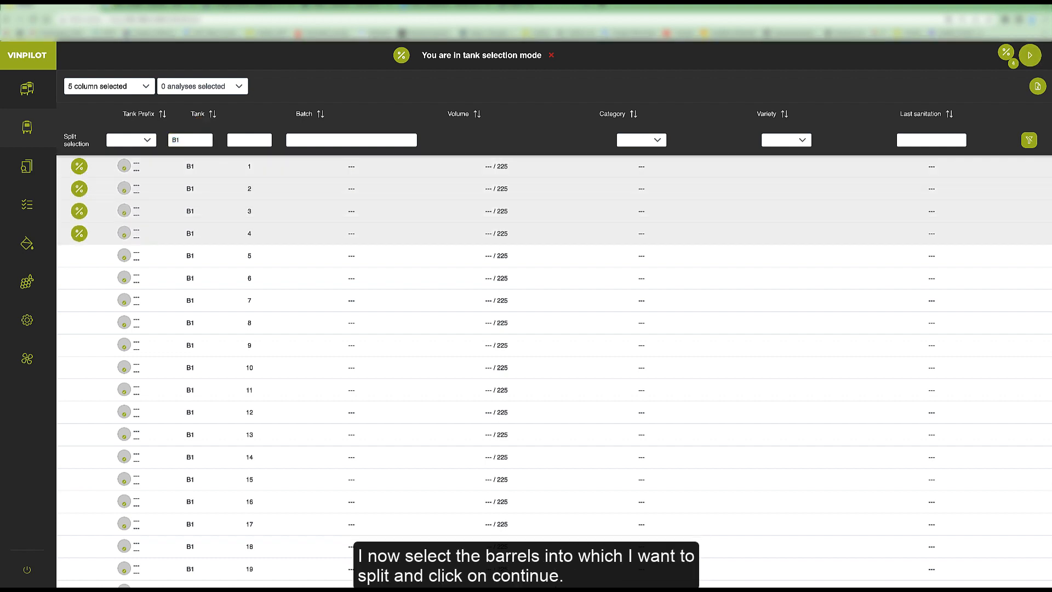
{"action": "left_click", "coordinate": [80, 256]}
{"action": "left_click", "coordinate": [79, 278]}
{"action": "left_click", "coordinate": [80, 300]}
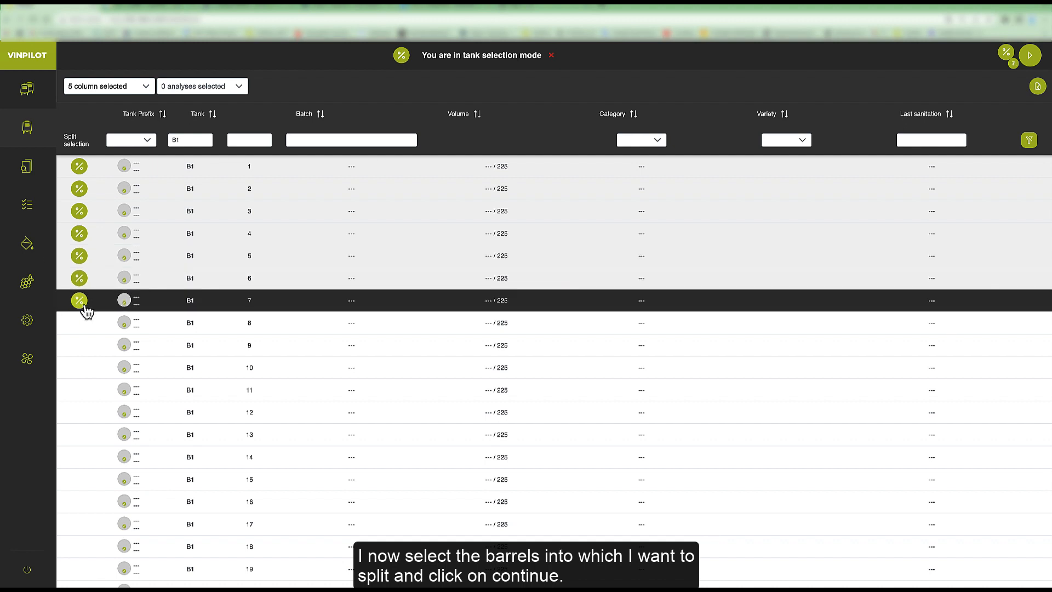
{"action": "left_click", "coordinate": [79, 322]}
{"action": "left_click", "coordinate": [80, 345]}
{"action": "left_click", "coordinate": [80, 367]}
{"action": "left_click", "coordinate": [82, 390]}
{"action": "left_click", "coordinate": [79, 412]}
{"action": "left_click", "coordinate": [79, 434]}
{"action": "left_click", "coordinate": [79, 457]}
{"action": "left_click", "coordinate": [80, 479]}
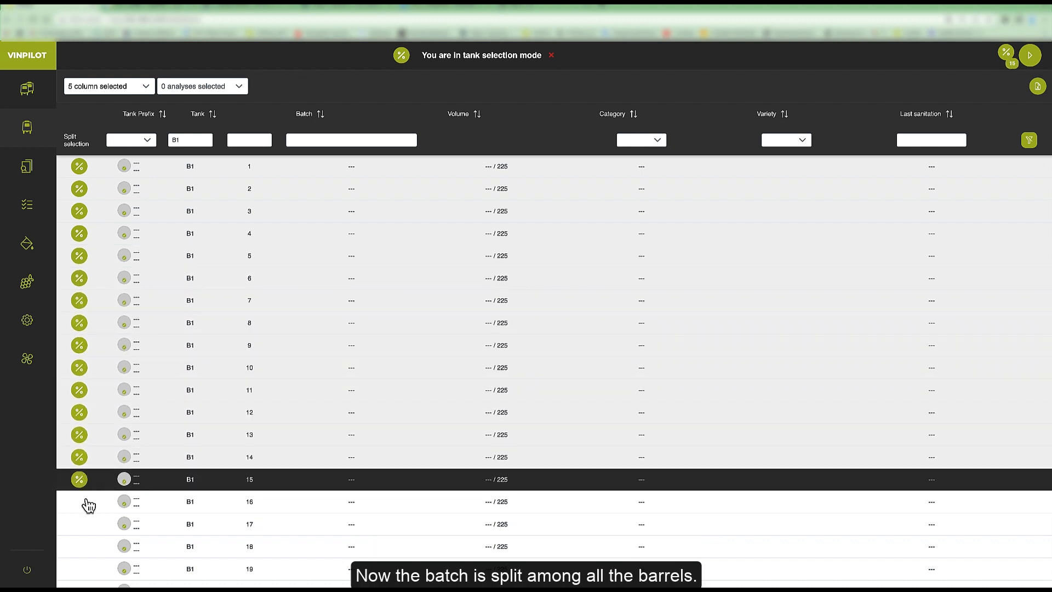
{"action": "left_click", "coordinate": [80, 501]}
{"action": "left_click", "coordinate": [79, 524]}
{"action": "left_click", "coordinate": [80, 546]}
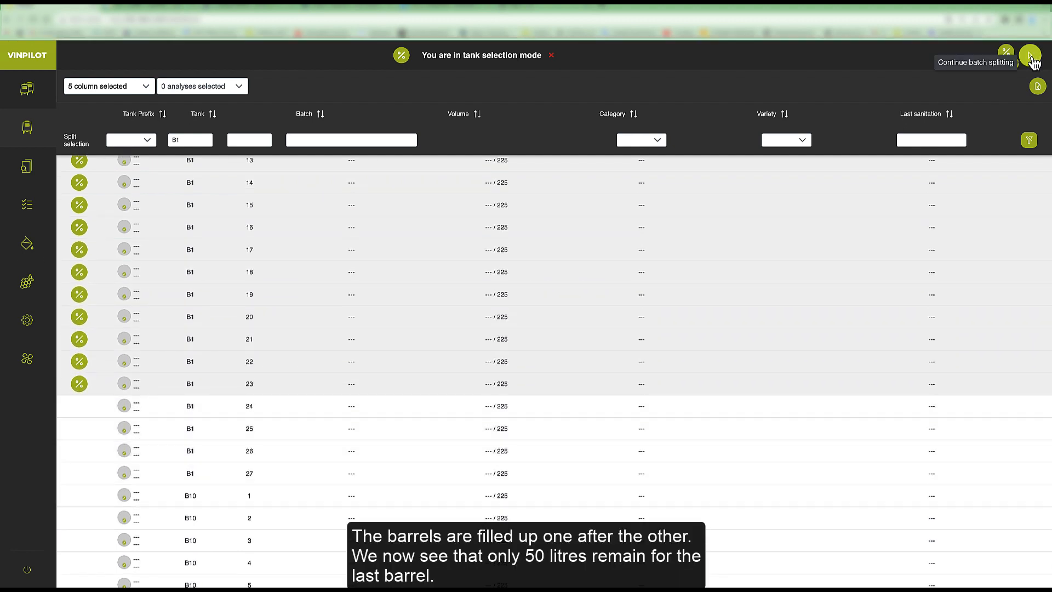
{"action": "left_click", "coordinate": [1030, 56]}
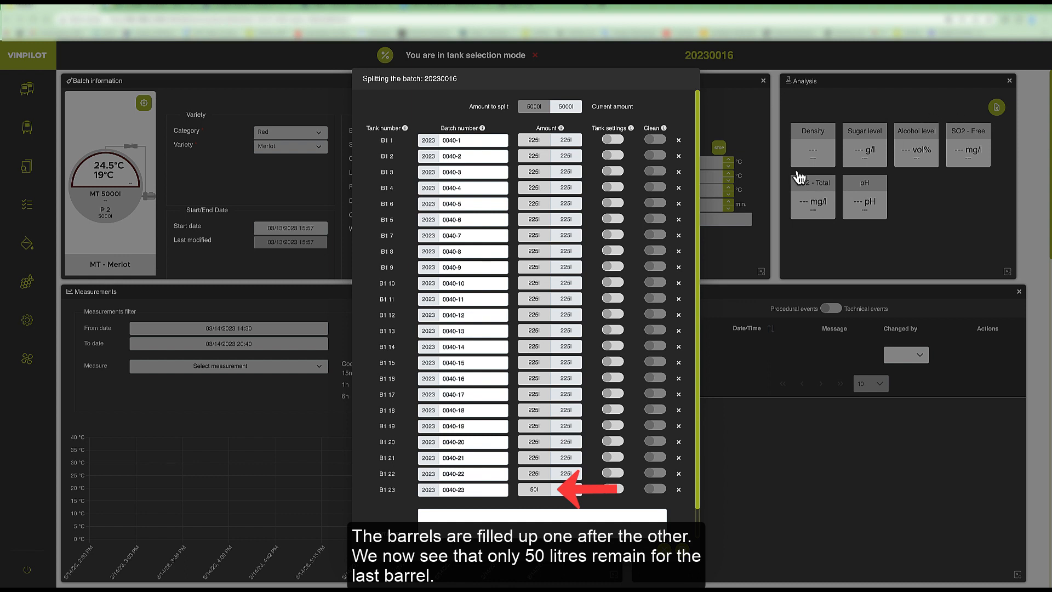
- Remove barrel B1 23 from the split, then save and finish splitting the batch
{"action": "left_click", "coordinate": [679, 490]}
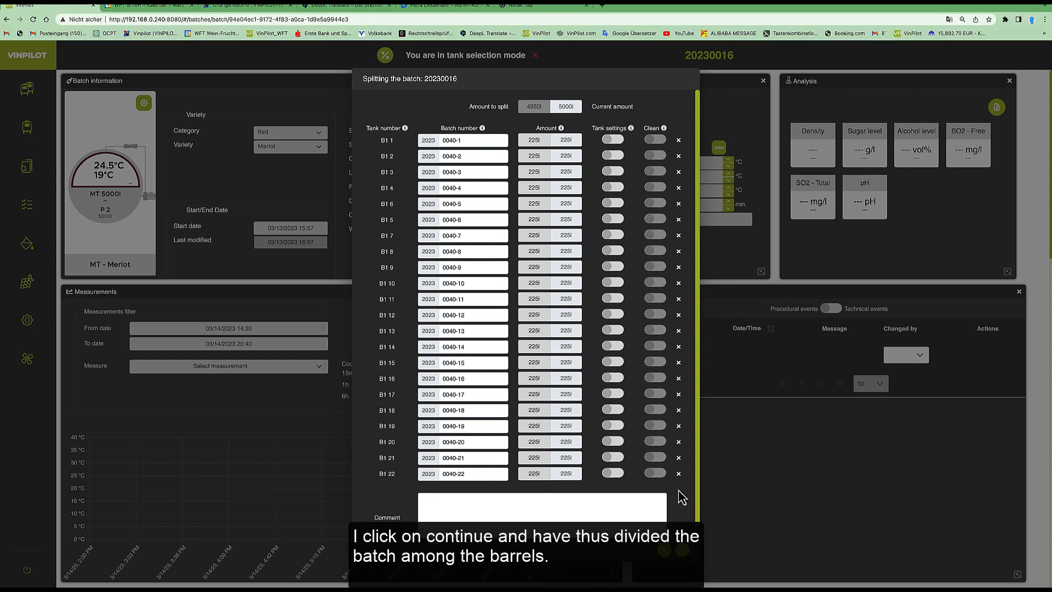
{"action": "left_click", "coordinate": [684, 555]}
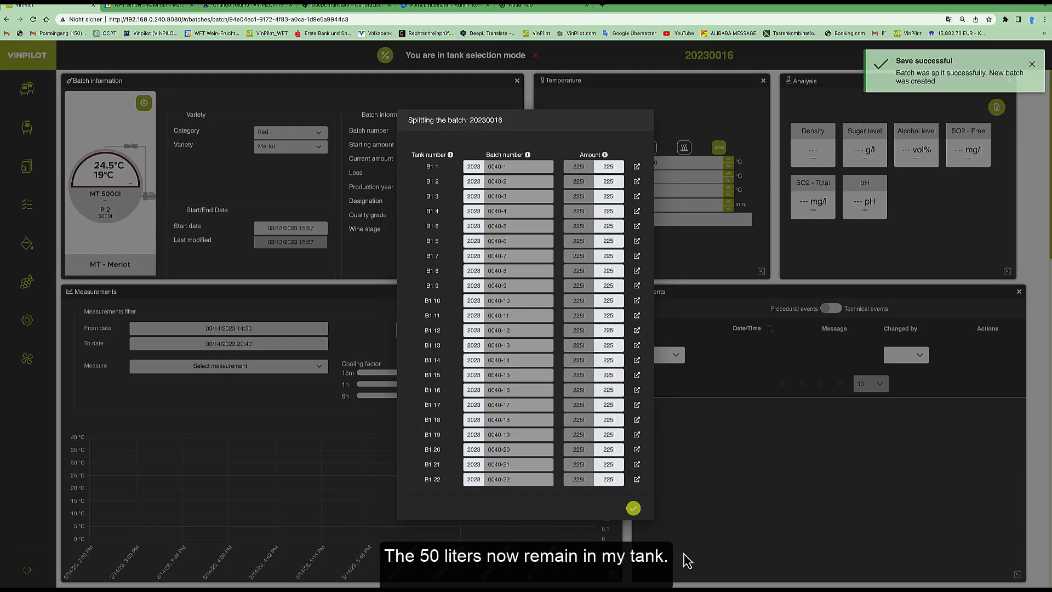
{"action": "left_click", "coordinate": [634, 509]}
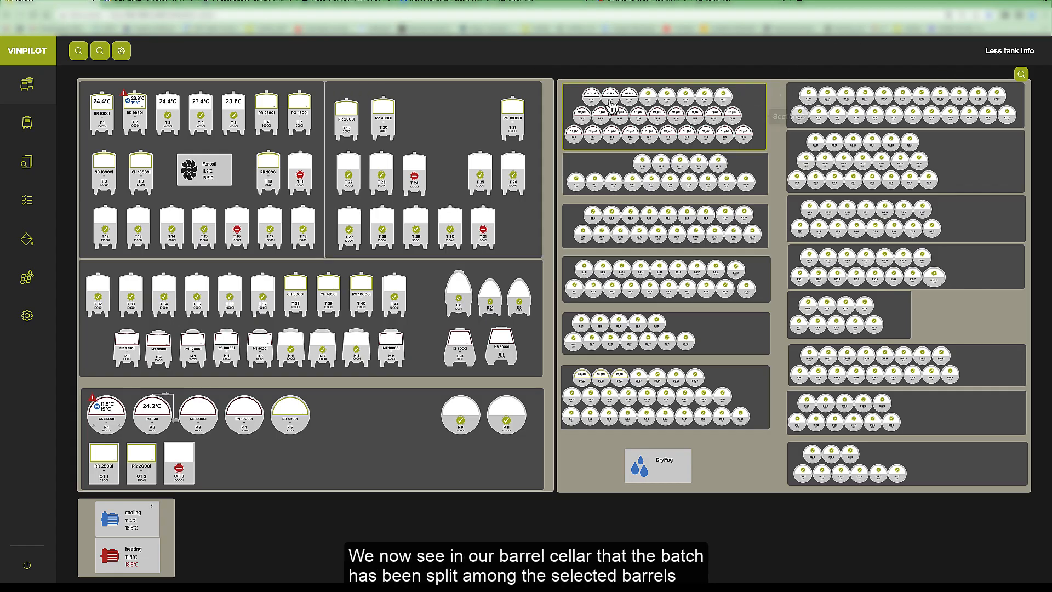
- Open barrel group B1 in the cellar overview and examine how the Merlot is distributed among the barrels
{"action": "left_click", "coordinate": [753, 105]}
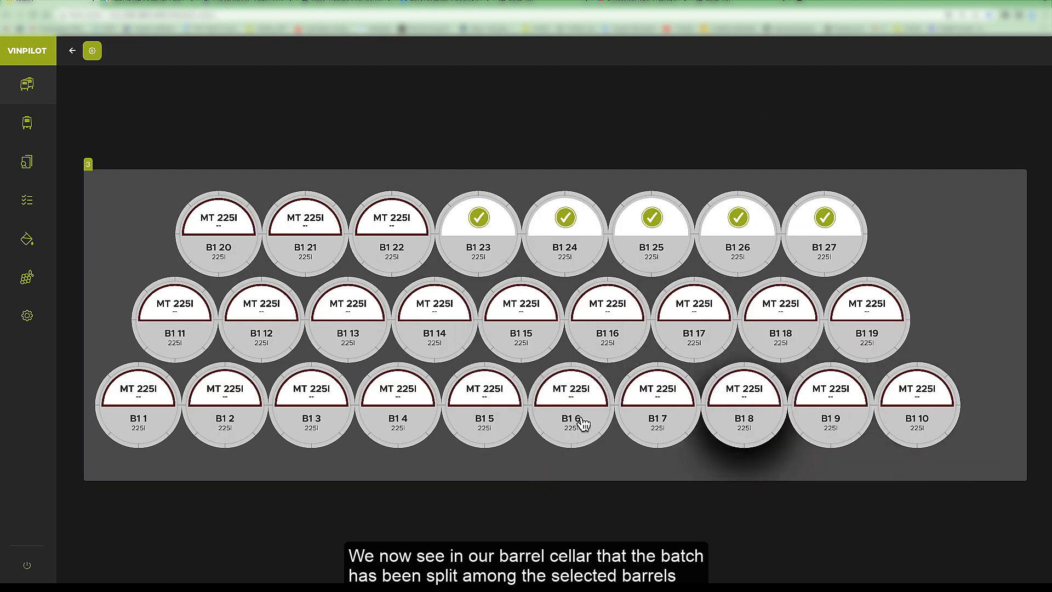
{"action": "left_click", "coordinate": [211, 235]}
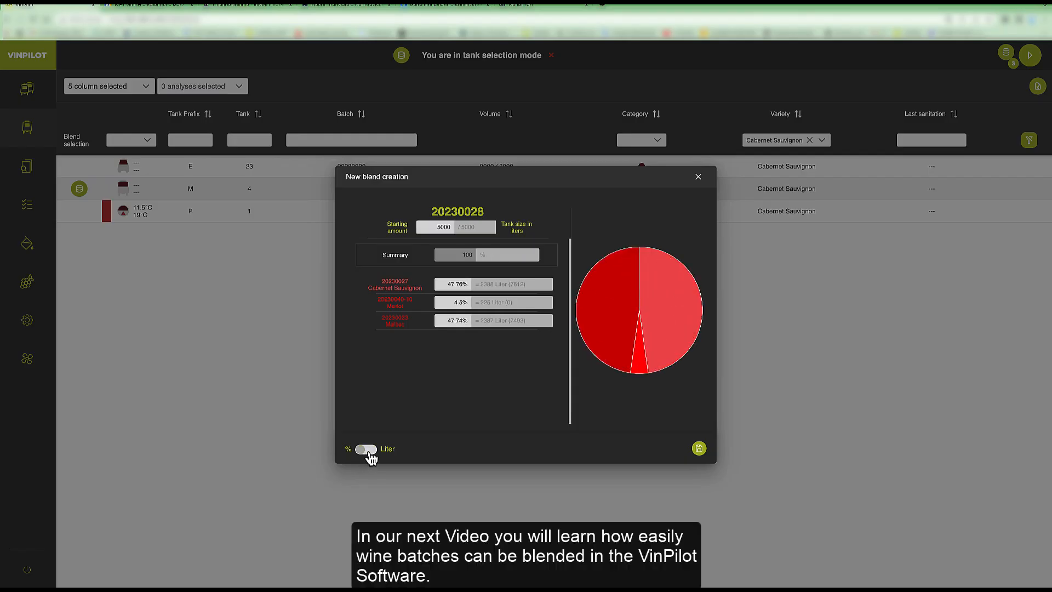
- Switch the component quantities of new blend 20230028 to litres
{"action": "left_click", "coordinate": [369, 452]}
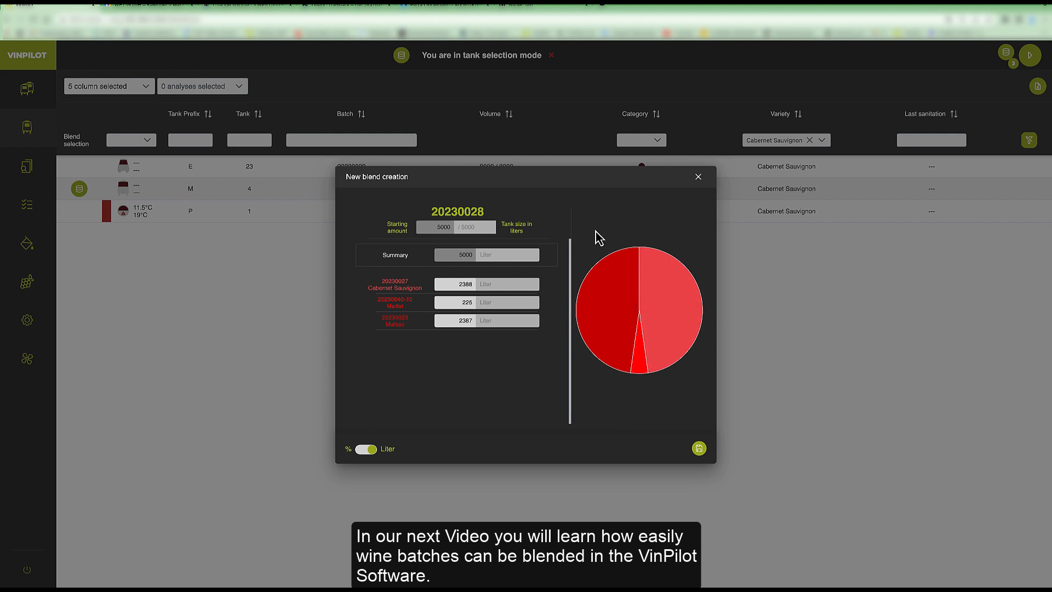
{"action": "left_click", "coordinate": [455, 281]}
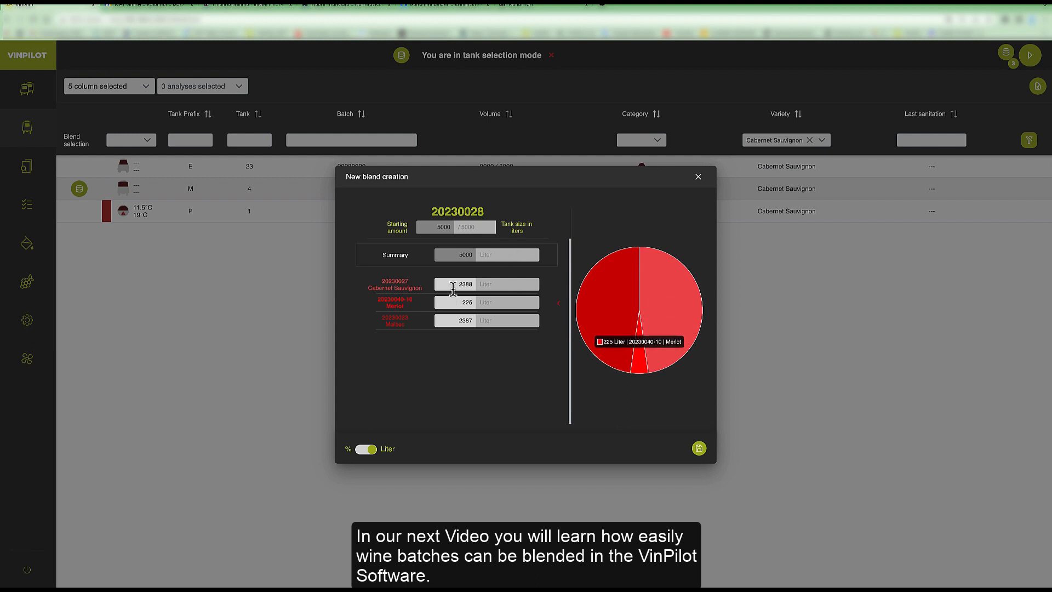